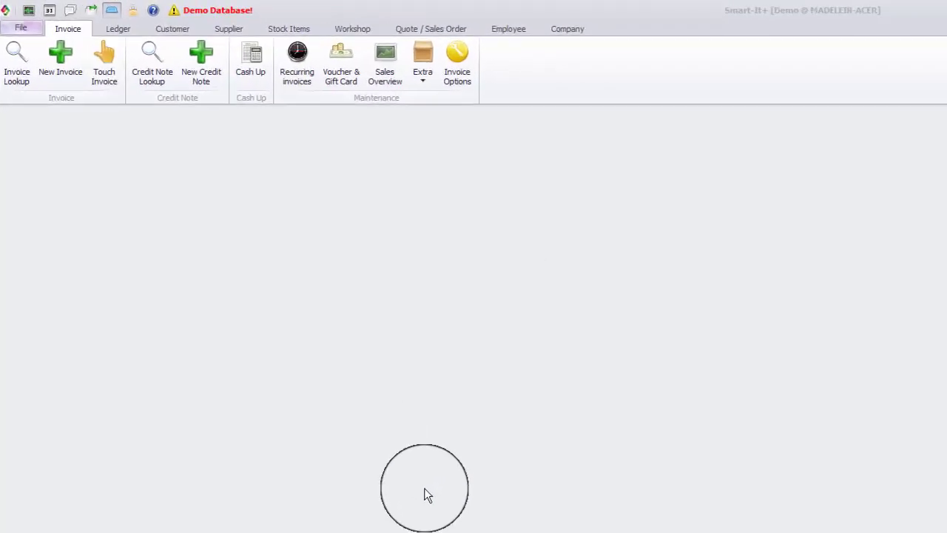
- Start a new goods receiving document and select Ocean Tide as the supplier
{"action": "left_click", "coordinate": [307, 29]}
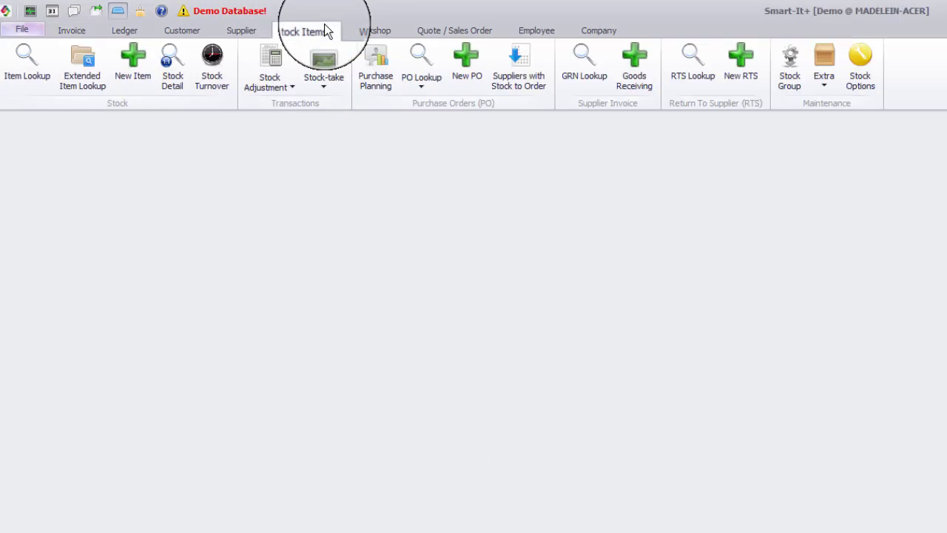
{"action": "left_click", "coordinate": [626, 61]}
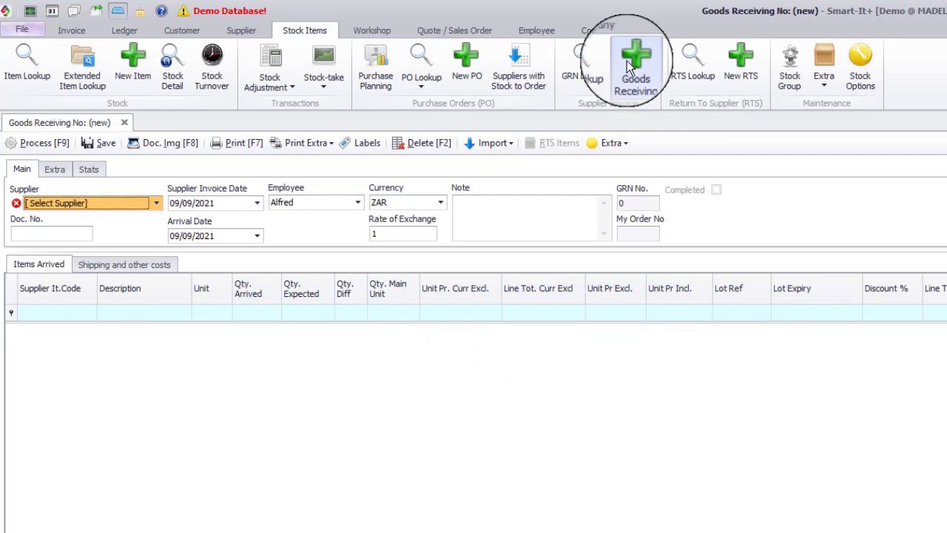
{"action": "left_click", "coordinate": [158, 204]}
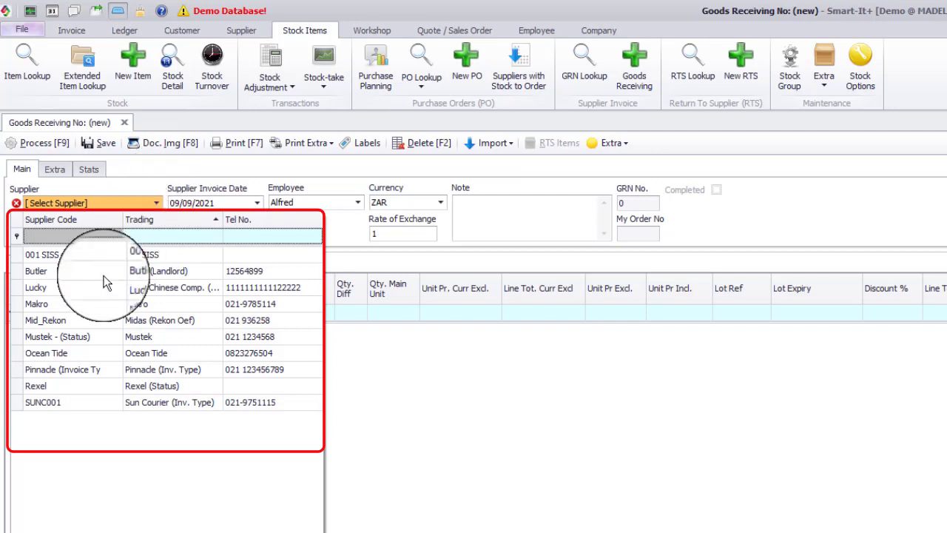
{"action": "left_click", "coordinate": [65, 352]}
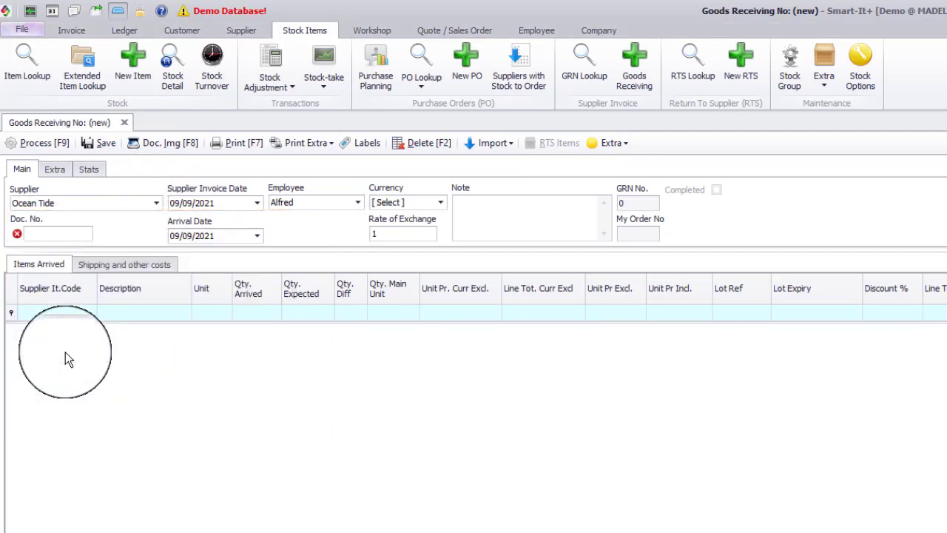
- Enter document number 140 and check the supplier invoice date and arrival date
{"action": "left_click", "coordinate": [64, 233]}
{"action": "type", "text": "14"}
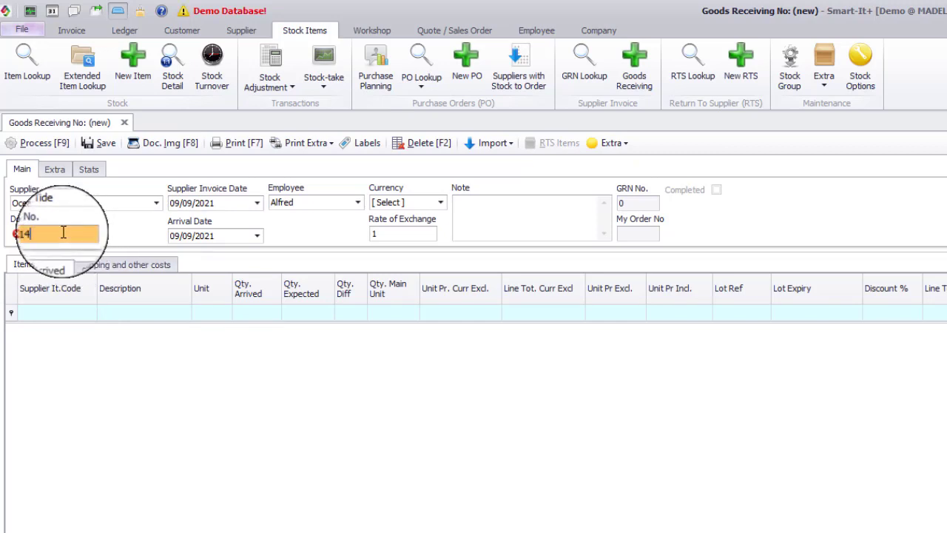
{"action": "type", "text": "0"}
{"action": "key", "text": "Tab"}
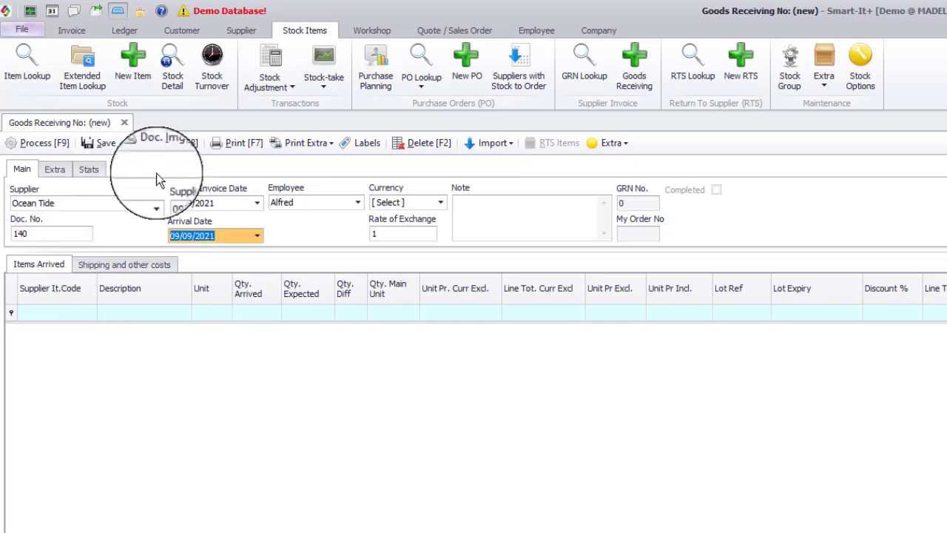
{"action": "left_click", "coordinate": [220, 203]}
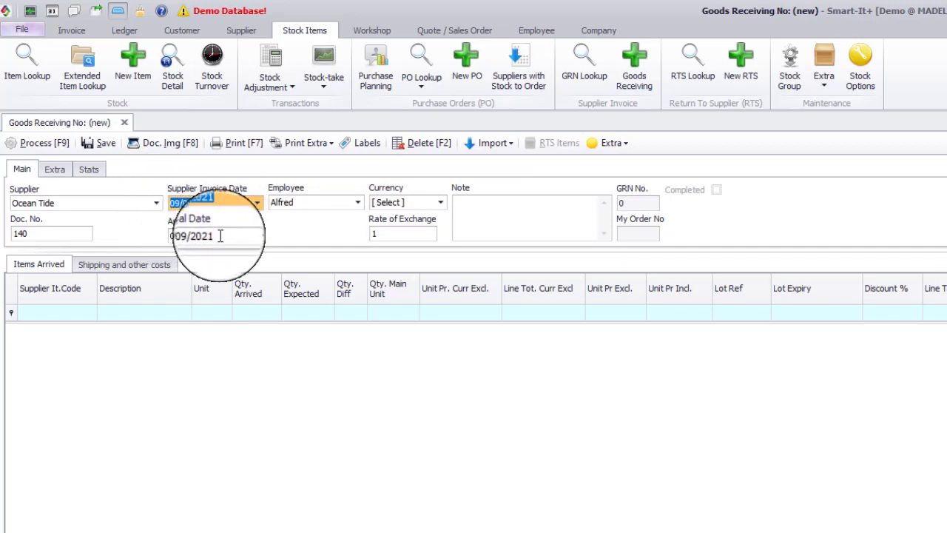
{"action": "left_click", "coordinate": [169, 235]}
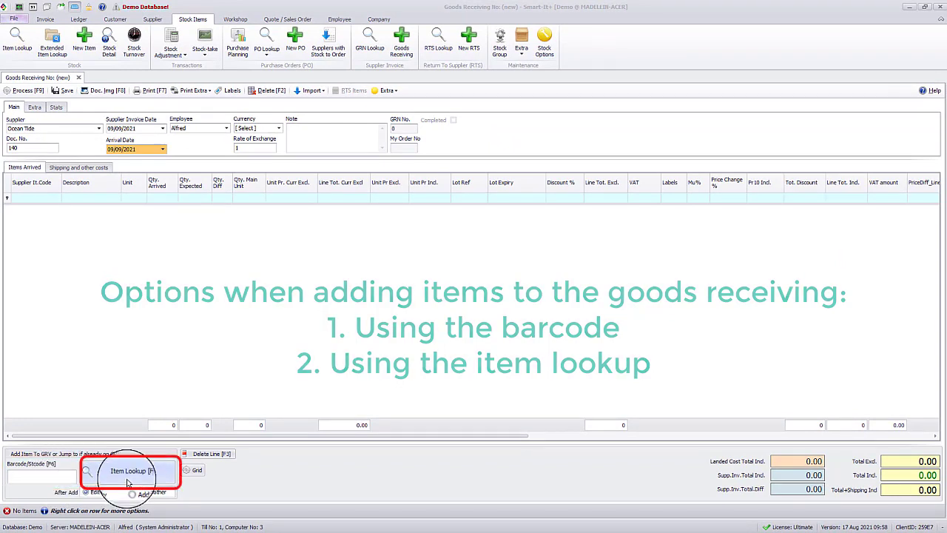
- Add the item with barcode DBMK to the goods receiving and set its arrived quantity to 5
{"action": "left_click", "coordinate": [51, 477]}
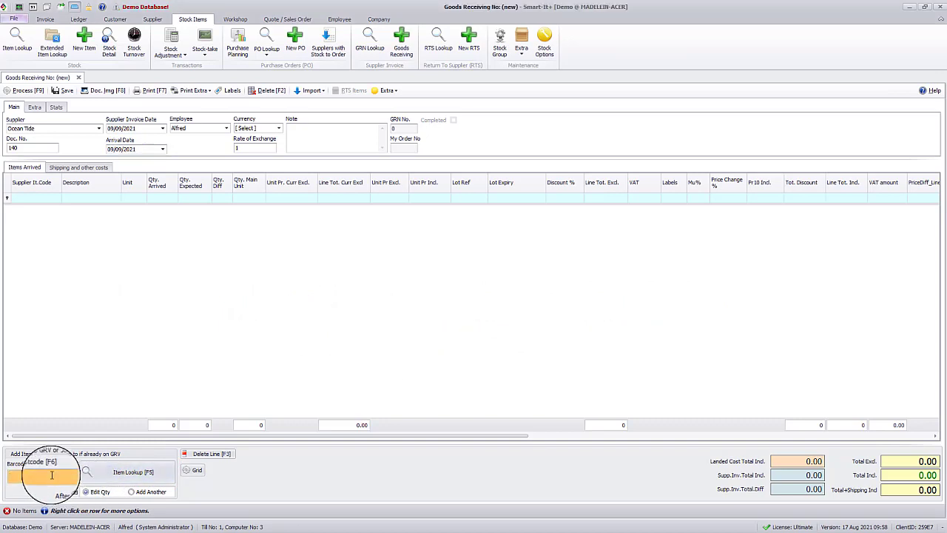
{"action": "type", "text": "DBMK"}
{"action": "key", "text": "Return"}
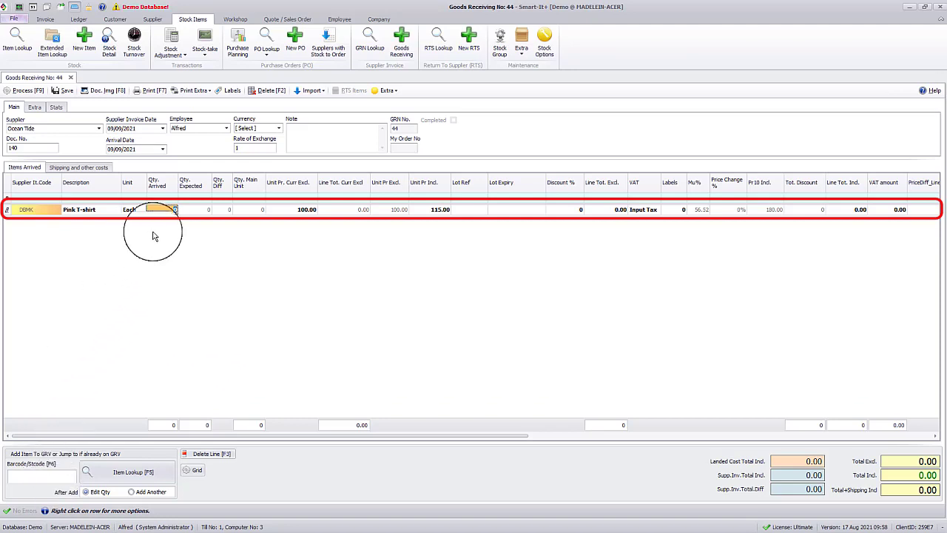
{"action": "left_click", "coordinate": [167, 210]}
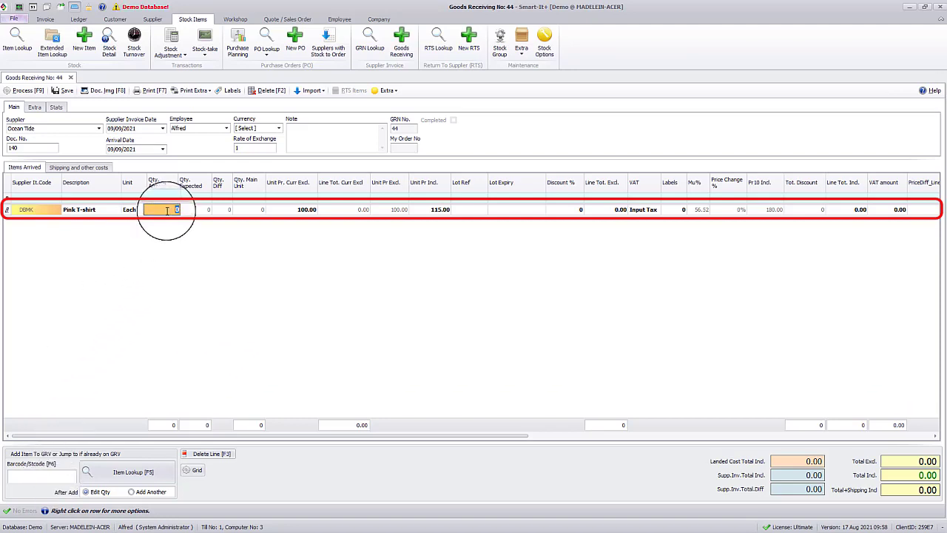
{"action": "type", "text": "5"}
{"action": "key", "text": "Return"}
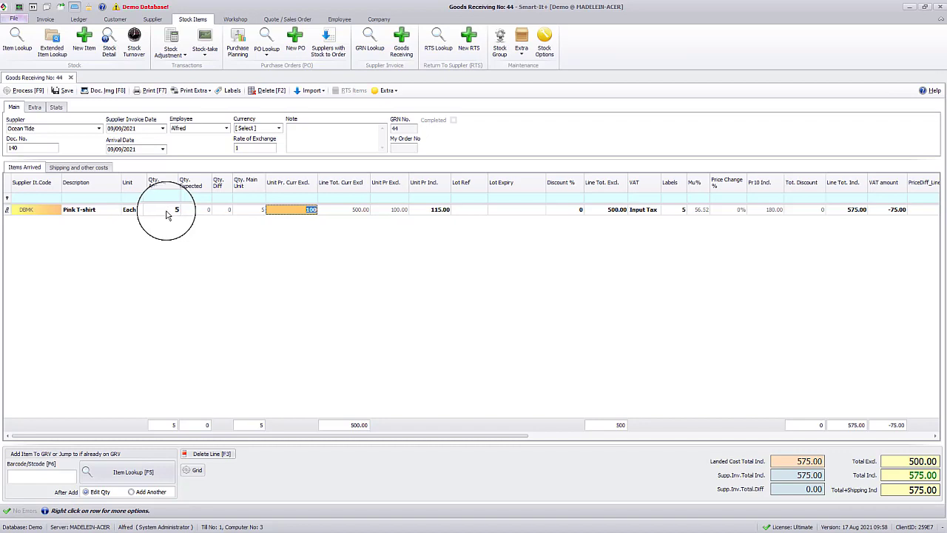
- Set the Pink T-shirt's unit price excluding VAT to 150
{"action": "left_click", "coordinate": [297, 210]}
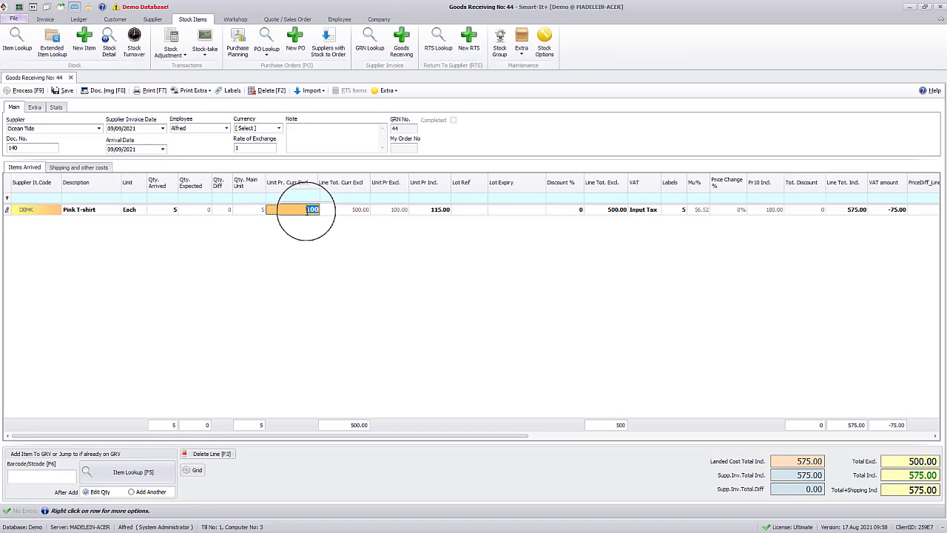
{"action": "type", "text": "1"}
{"action": "key", "text": "Return"}
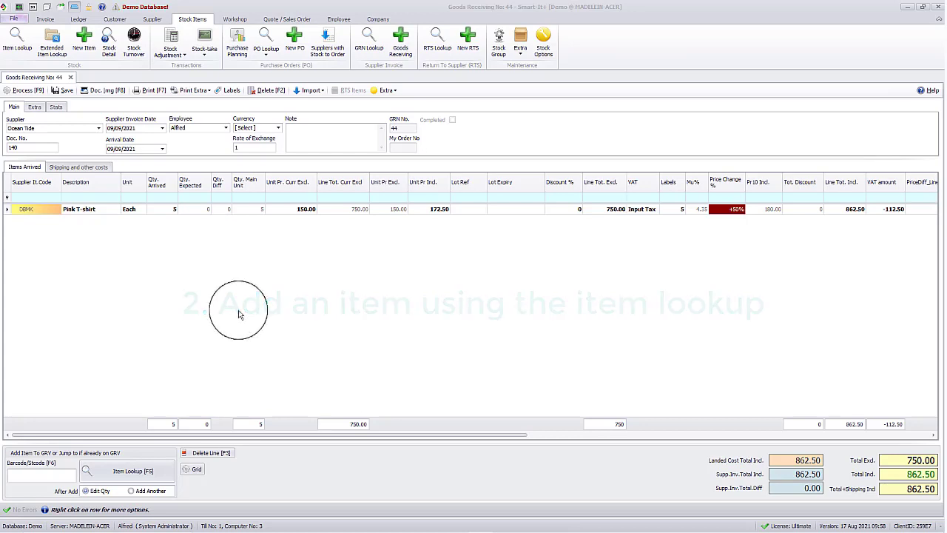
- Find the Blue T-shirt in the item lookup by filtering item names on "T-shirt", and add it with an arrived quantity of 6
{"action": "left_click", "coordinate": [143, 475]}
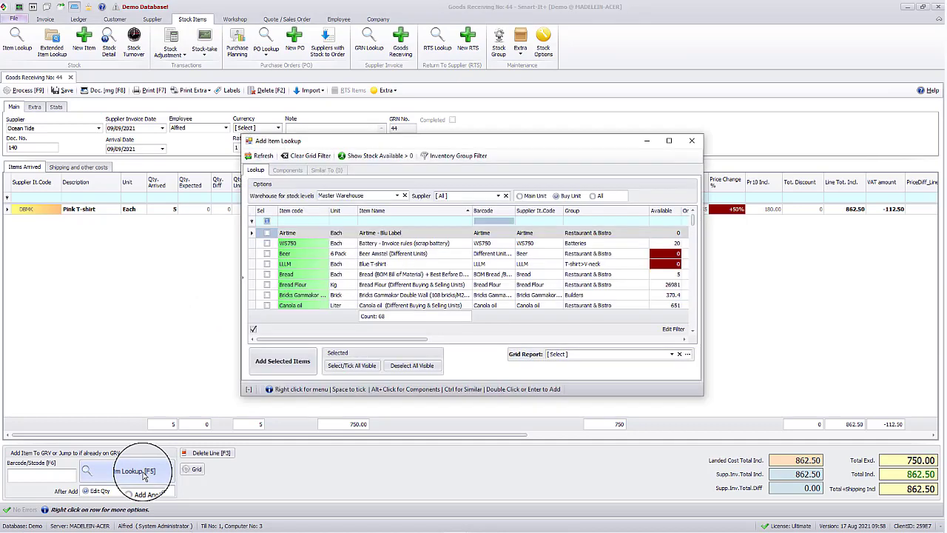
{"action": "left_click", "coordinate": [372, 221]}
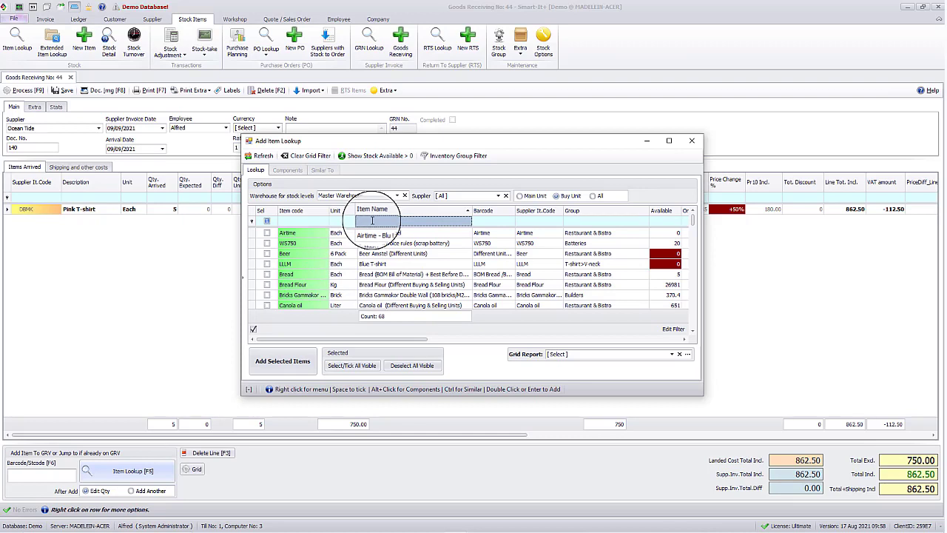
{"action": "type", "text": "T-sh"}
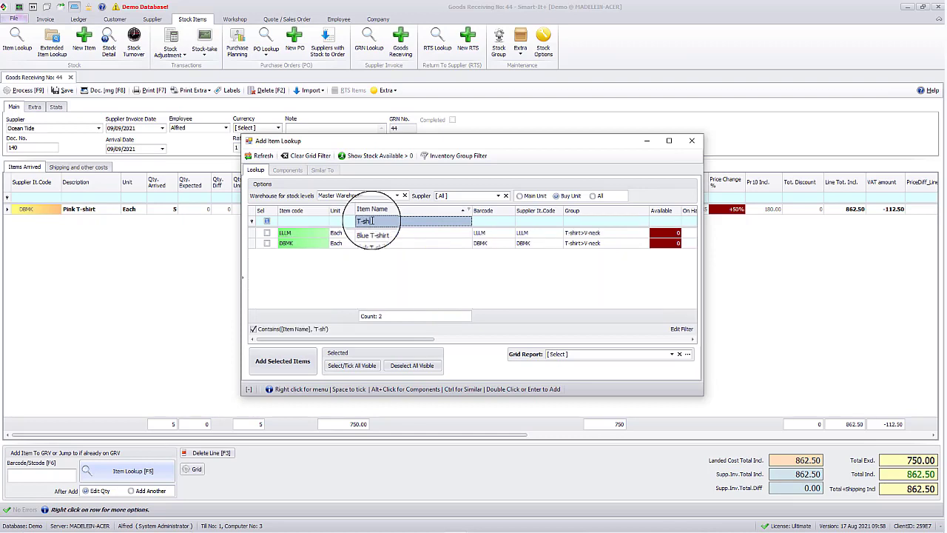
{"action": "type", "text": "irt"}
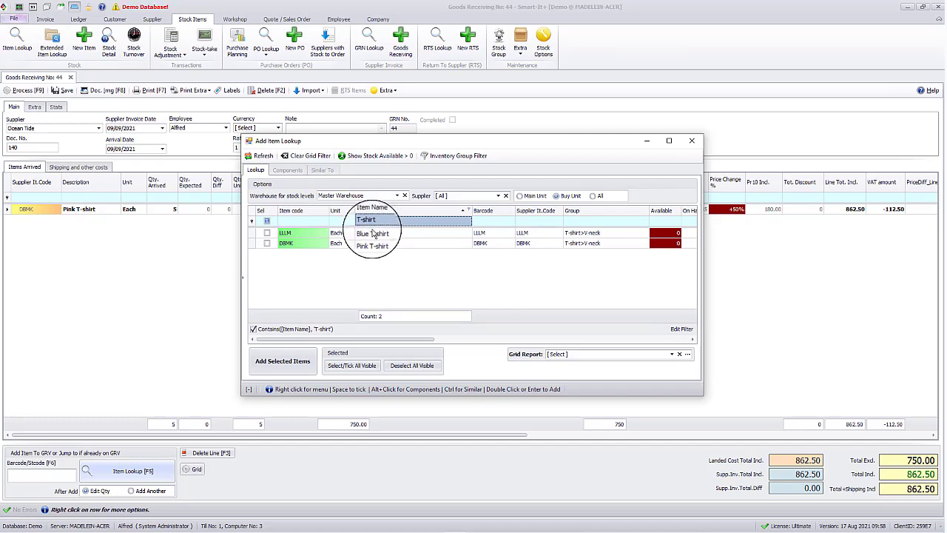
{"action": "double_click", "coordinate": [373, 233]}
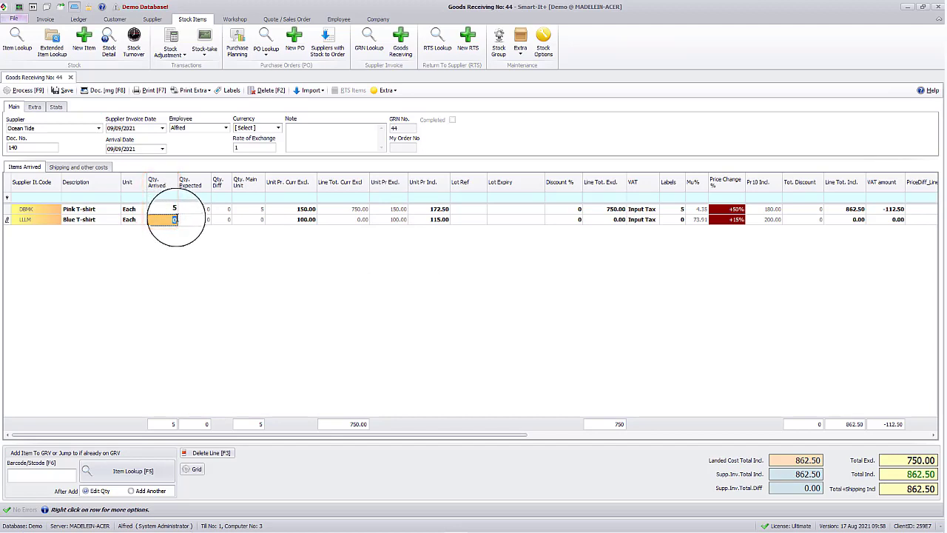
{"action": "type", "text": "6"}
{"action": "key", "text": "Return"}
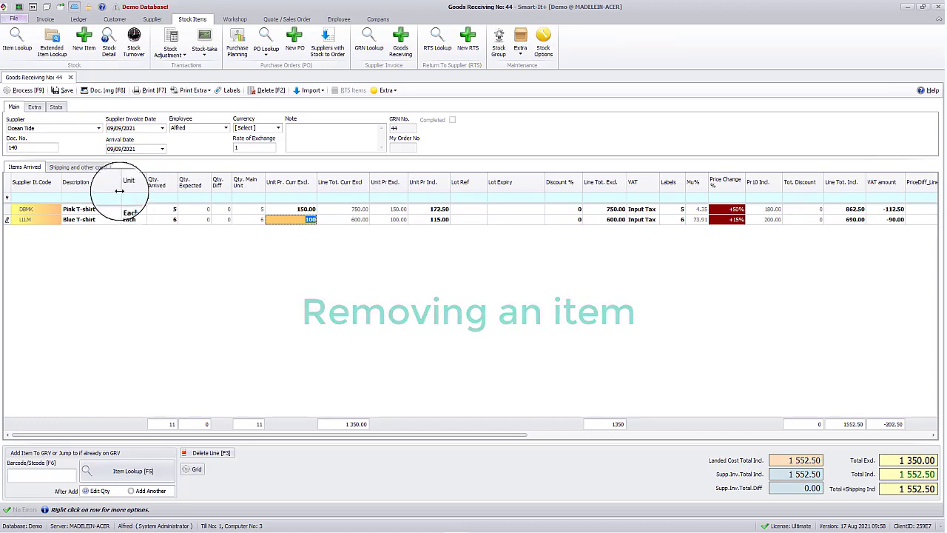
- Delete the Blue T-shirt line from the goods receiving
{"action": "right_click", "coordinate": [95, 222]}
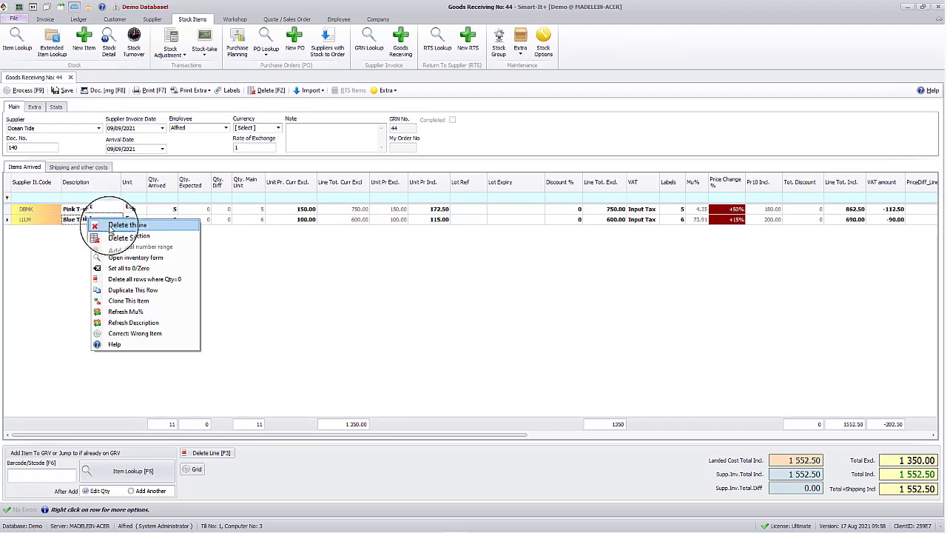
{"action": "left_click", "coordinate": [109, 224]}
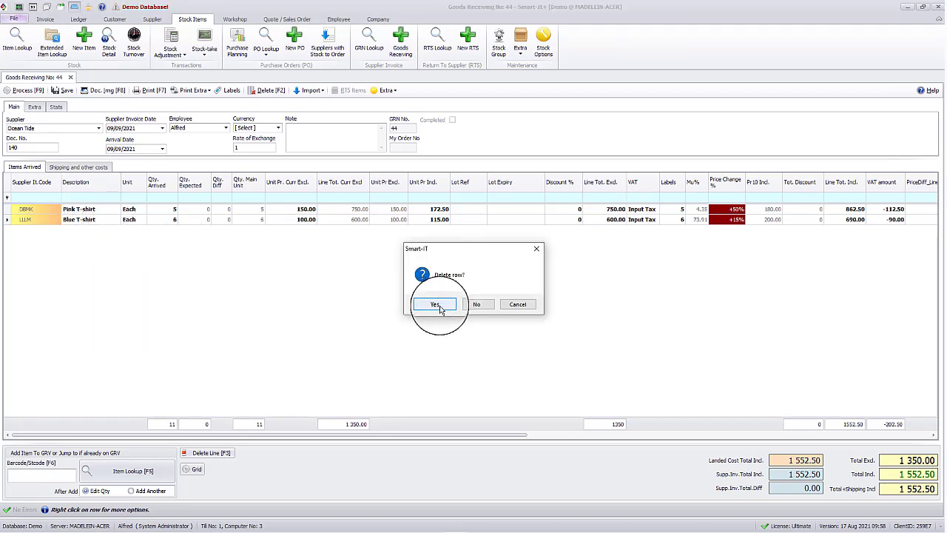
{"action": "left_click", "coordinate": [437, 305]}
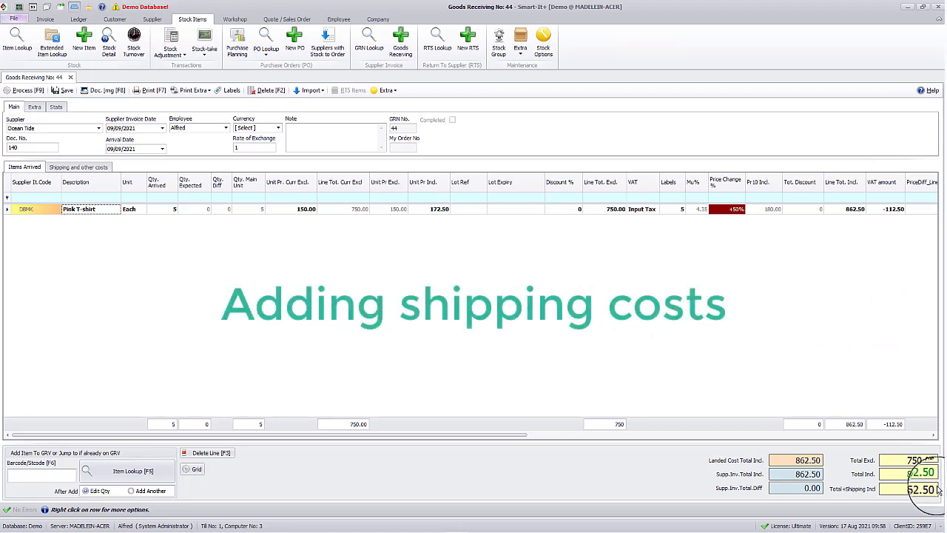
- View the shipping and other costs of the goods receiving and process the document
{"action": "left_click", "coordinate": [78, 167]}
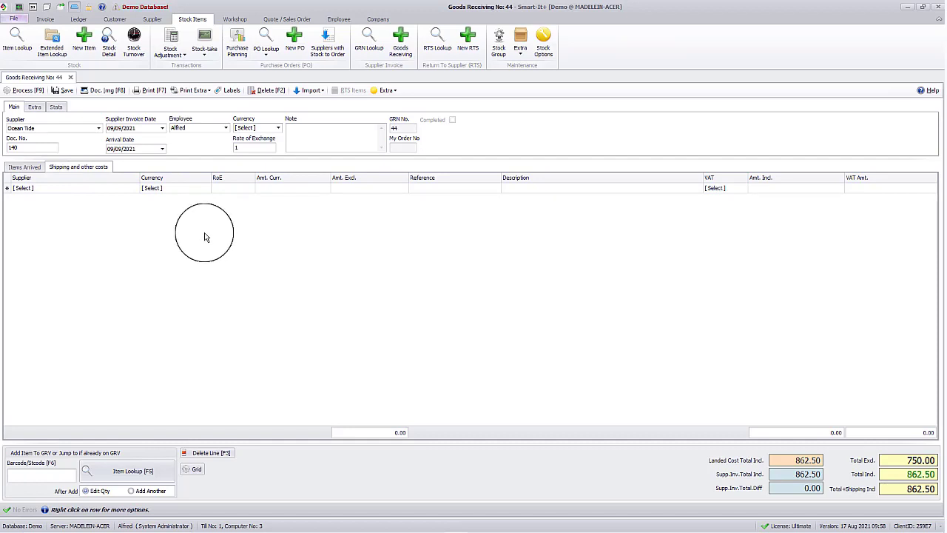
{"action": "left_click", "coordinate": [28, 90]}
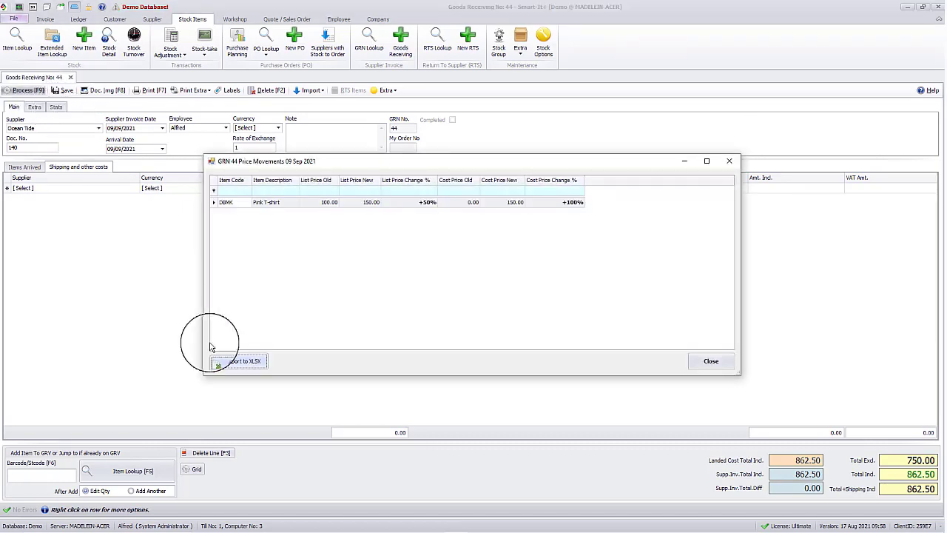